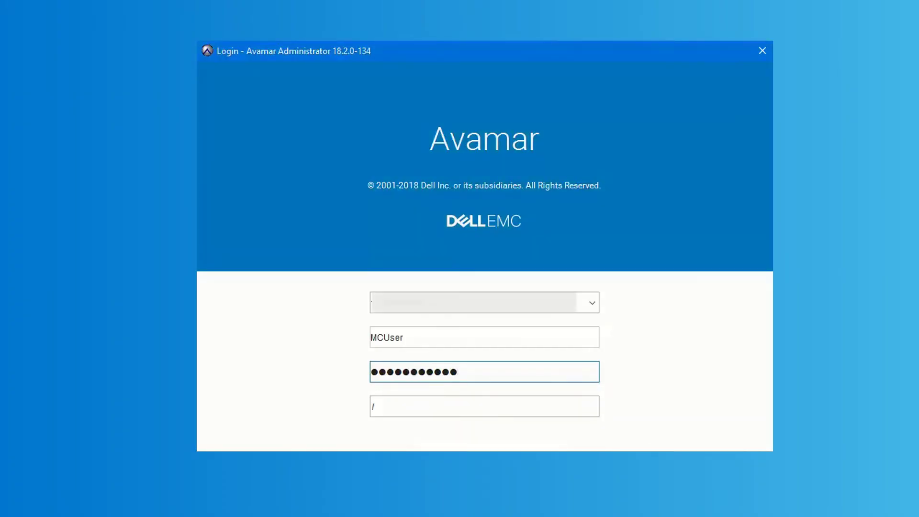
Step: Sign in to Avamar Administrator and view server management showing 1.3 TB protected
key(Return)
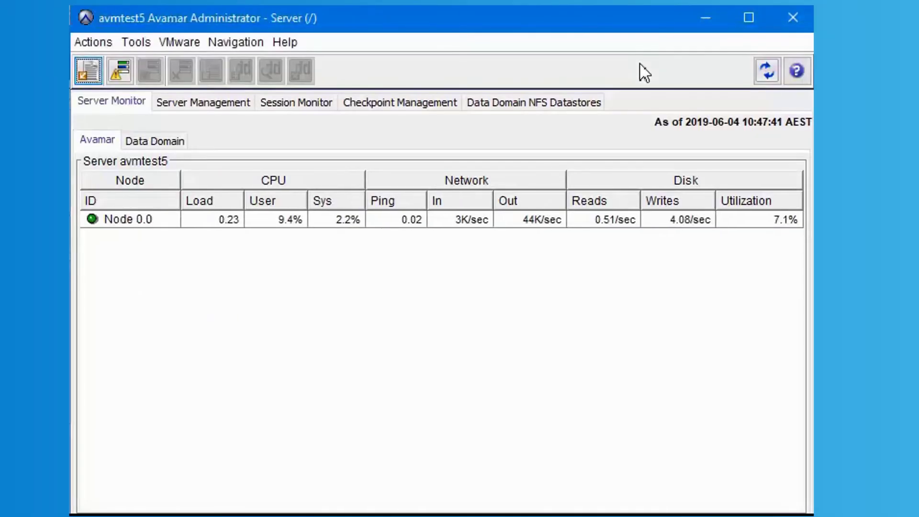
click(222, 109)
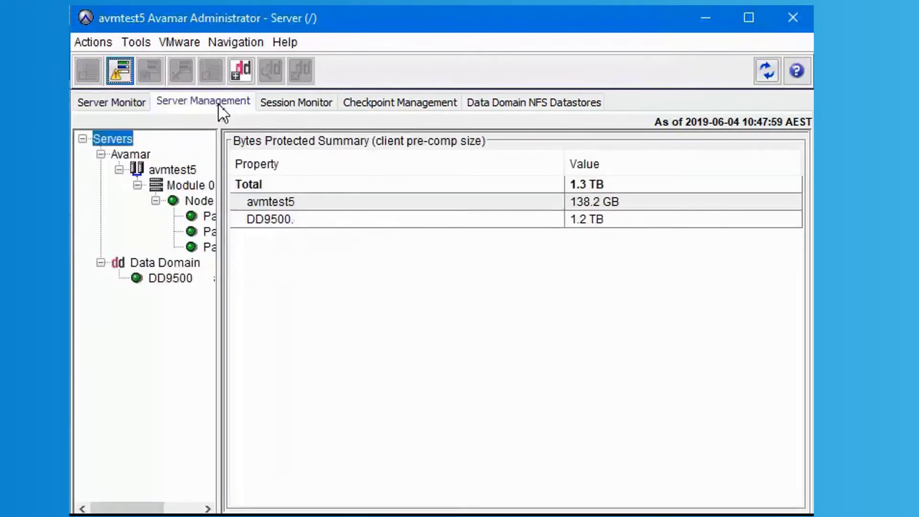
Step: Reboot the DPN grid from the Actions menu, confirming and acknowledging the success message
click(99, 46)
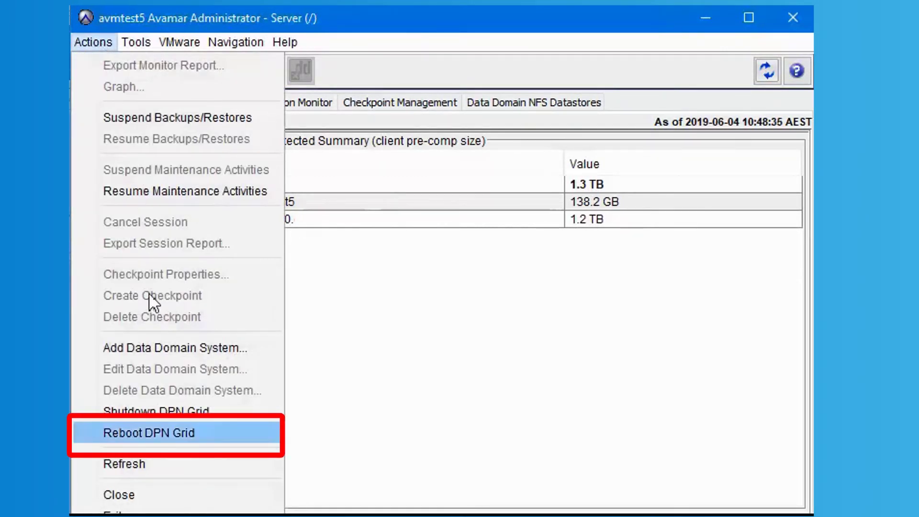
click(156, 433)
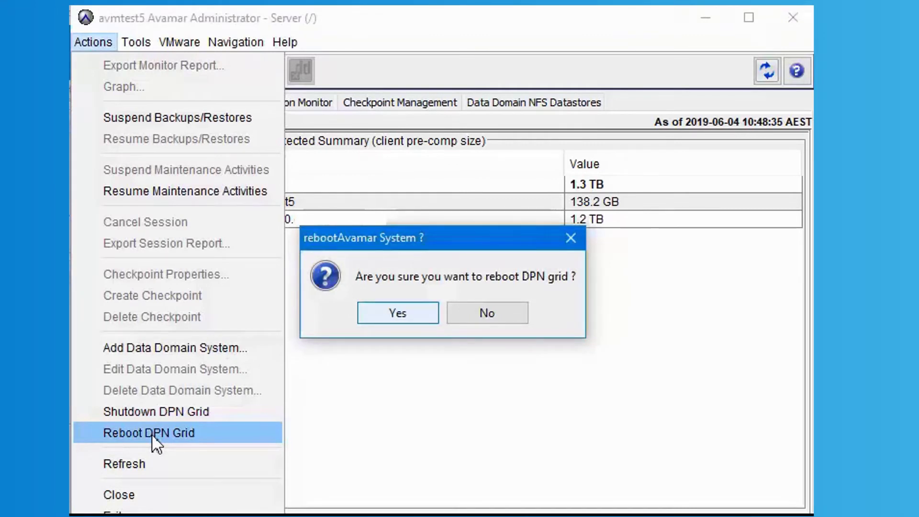
click(400, 319)
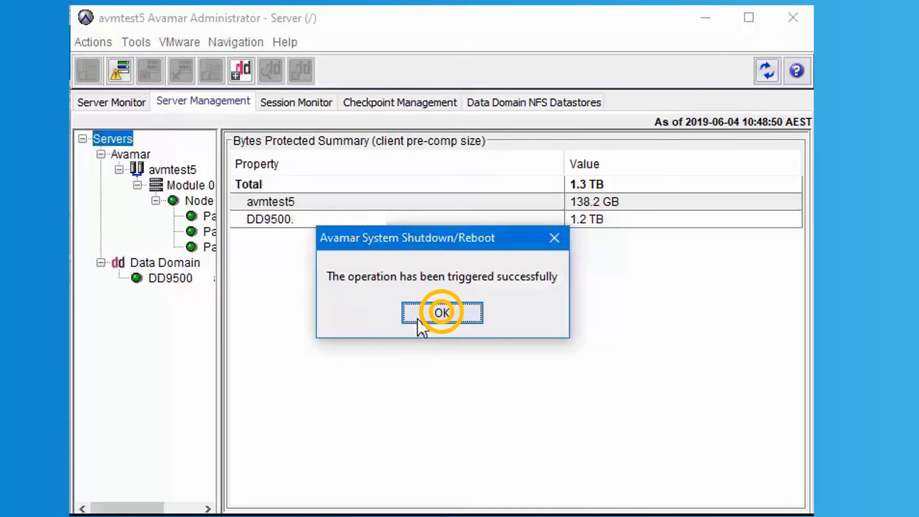
click(422, 326)
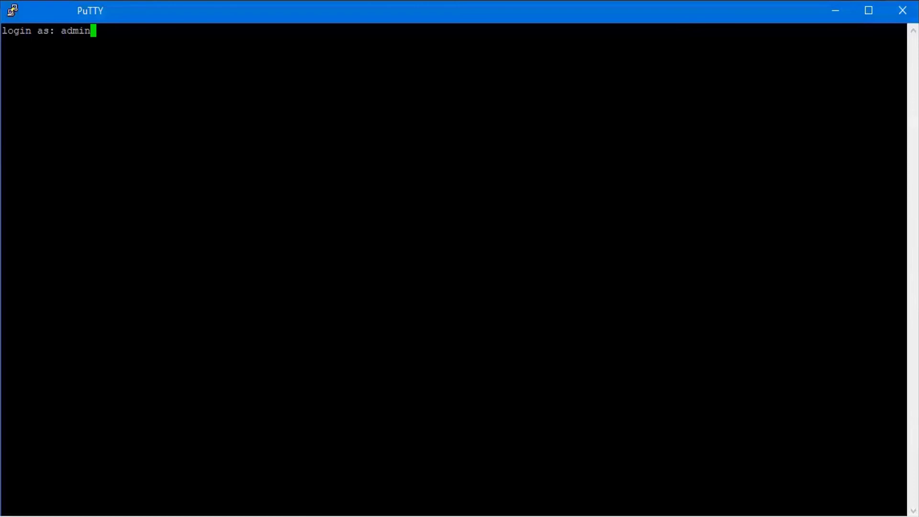
Step: Log in as admin, switch to root with su -, and run avosshutdown reboot
key(Return)
key(Return)
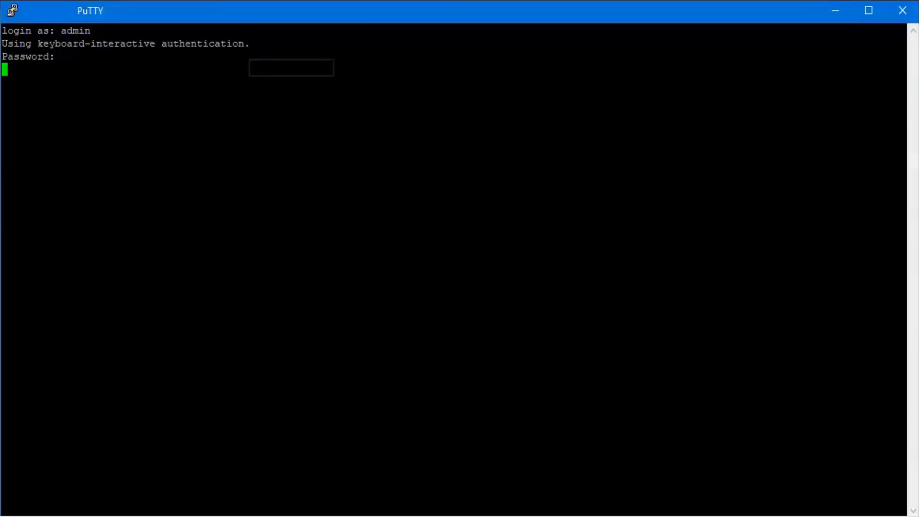
text(su -)
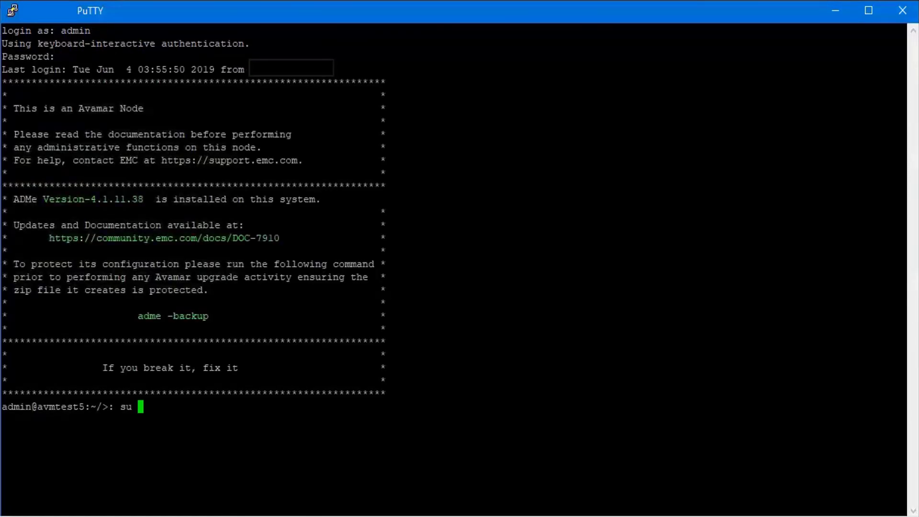
key(Return)
key(Return)
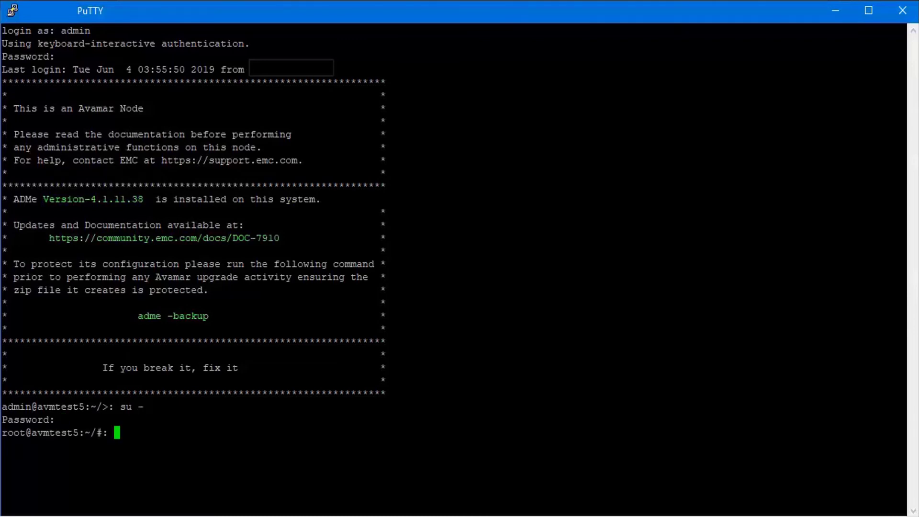
text(avos)
text(shutdown )
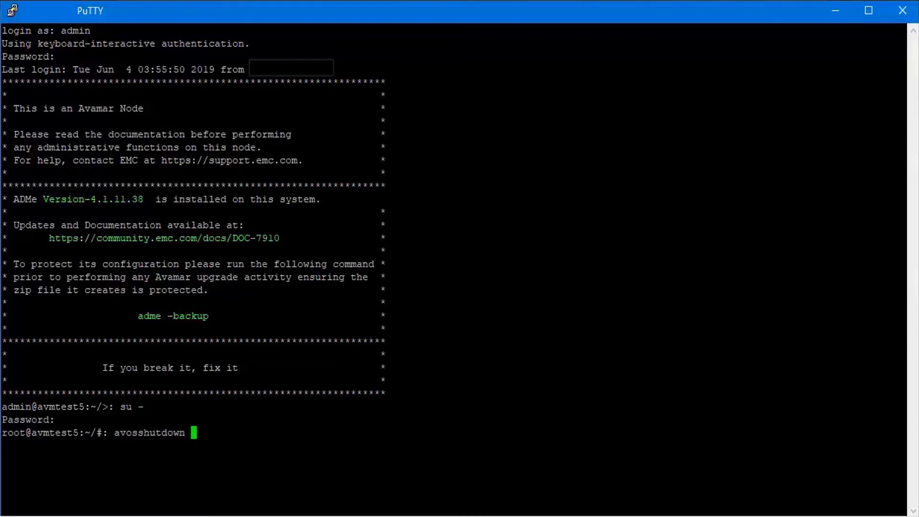
text(reboot)
key(Return)
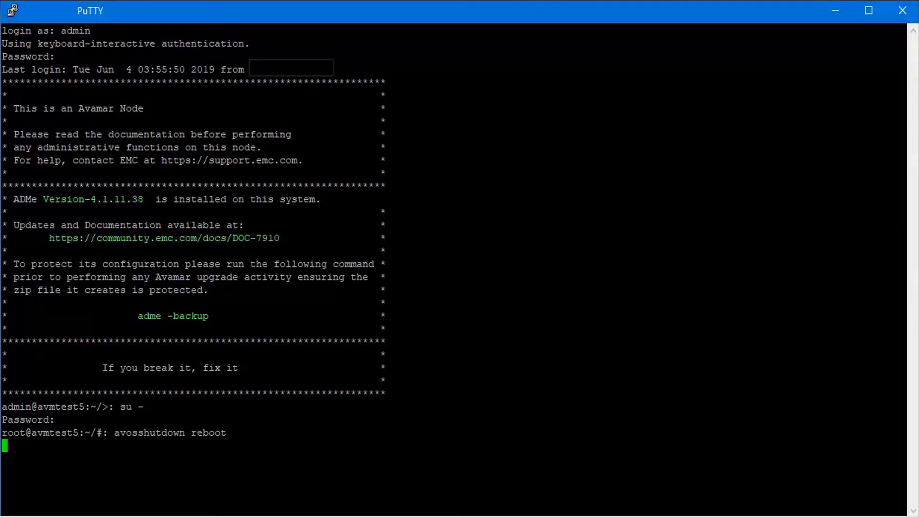